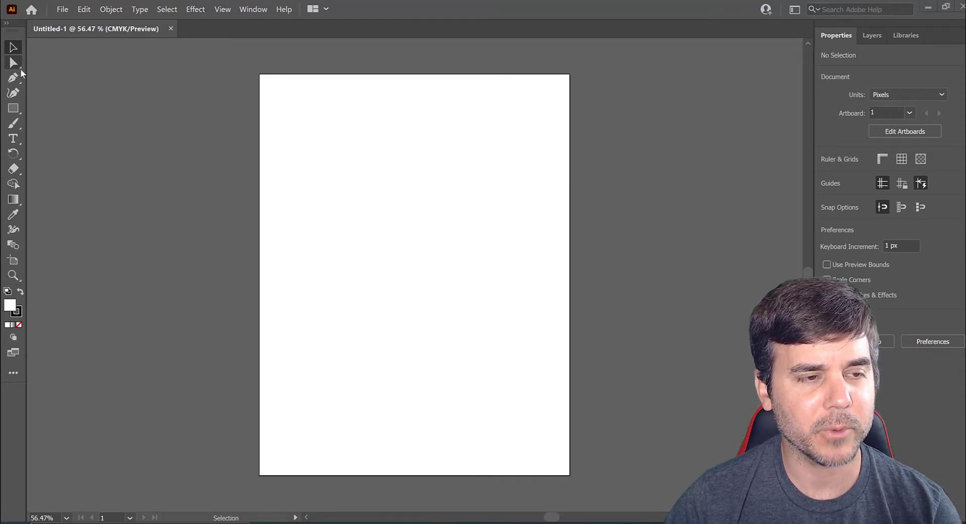
Try the Direct Selection, Pen, Anchor Point and Eraser tools, then return to the Selection tool.
click(15, 63)
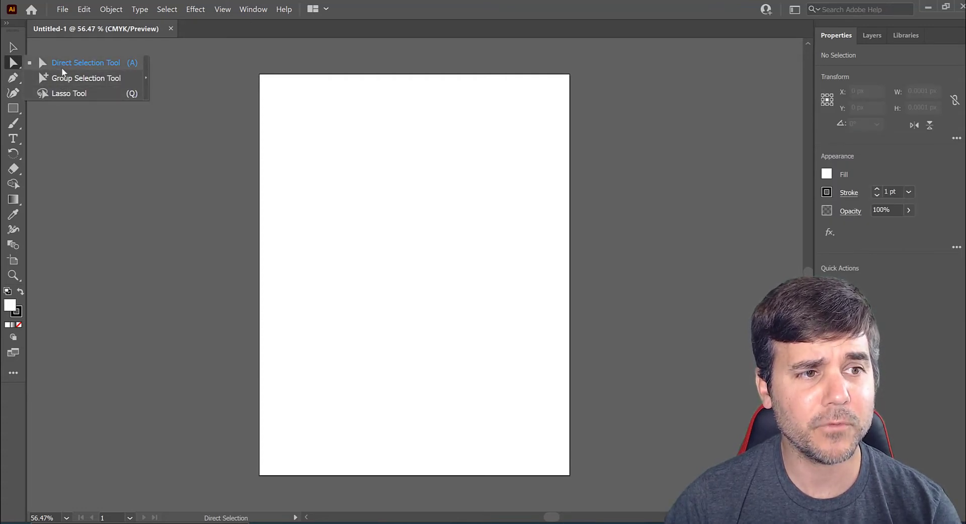
click(63, 64)
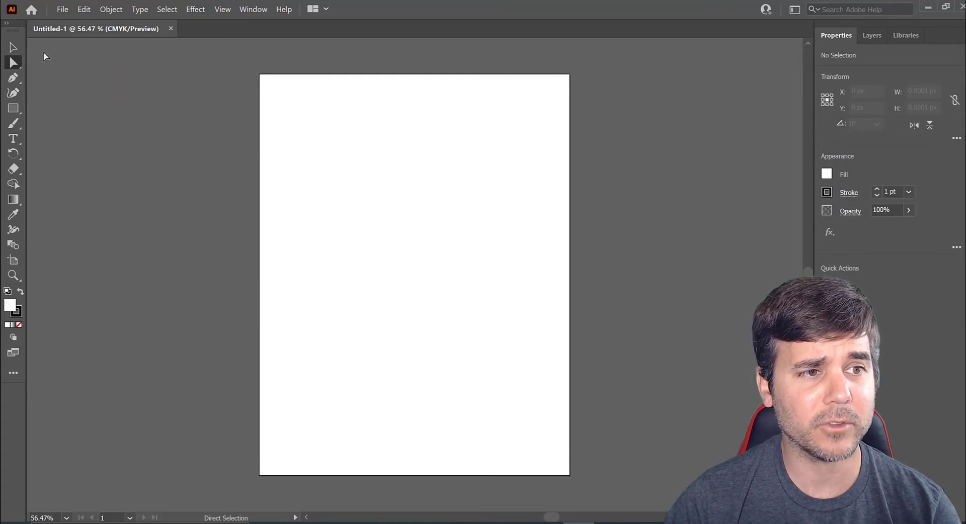
click(19, 82)
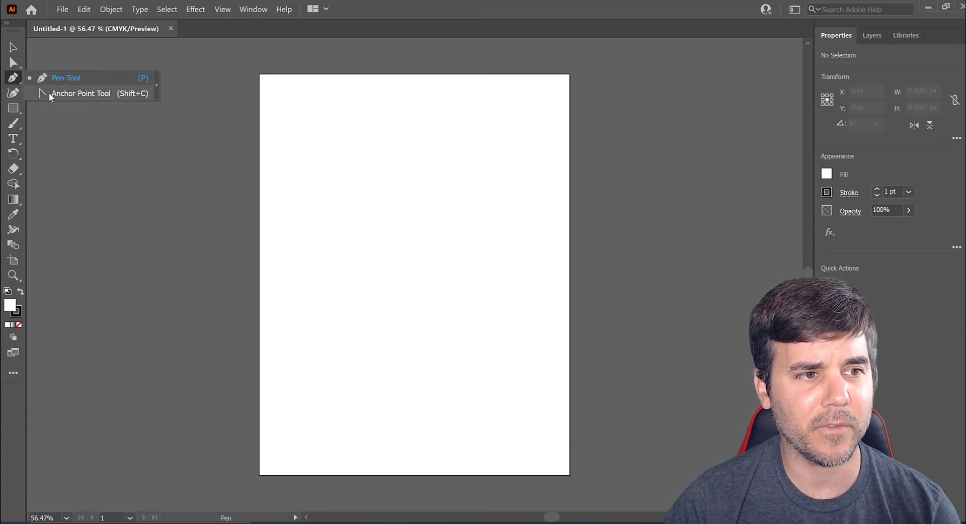
click(40, 93)
click(13, 169)
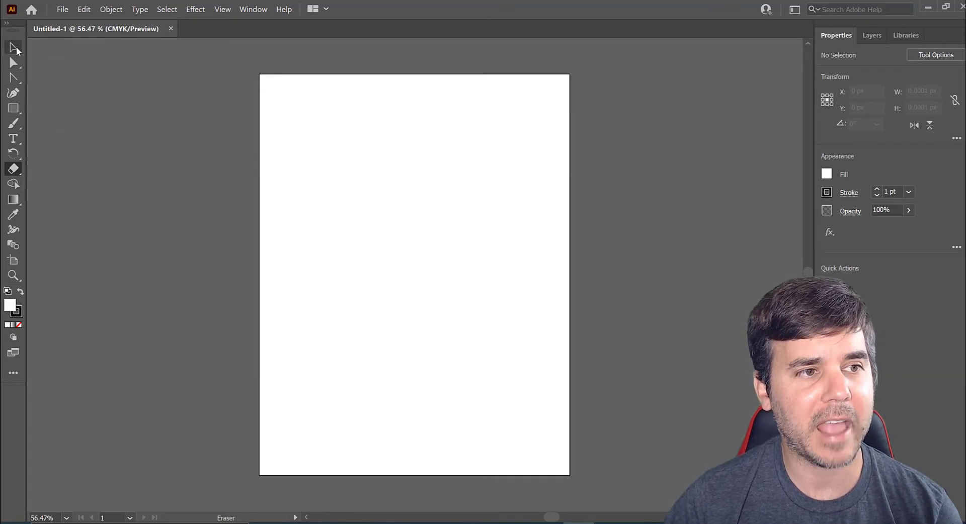
click(16, 47)
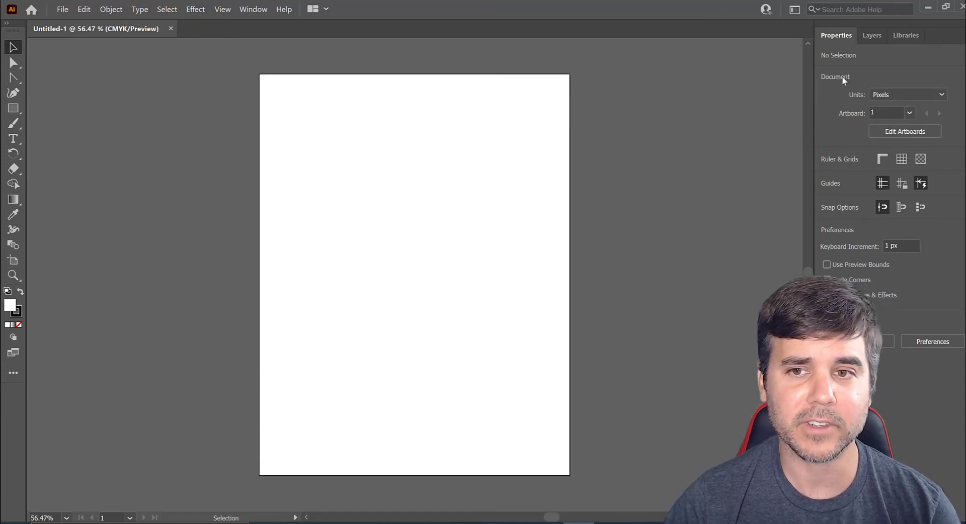
Revisit Direct Selection and the Pen tool from its tool group, ending on the Selection tool.
click(14, 63)
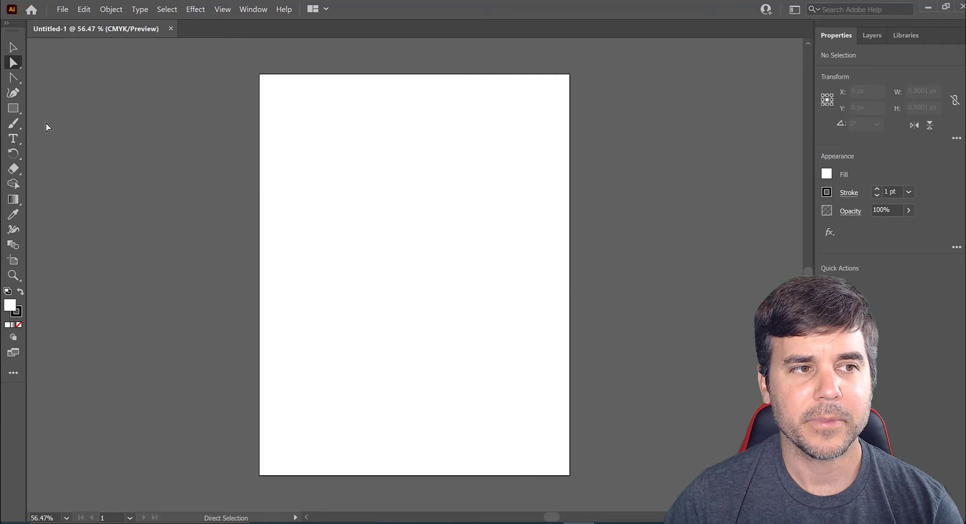
click(13, 79)
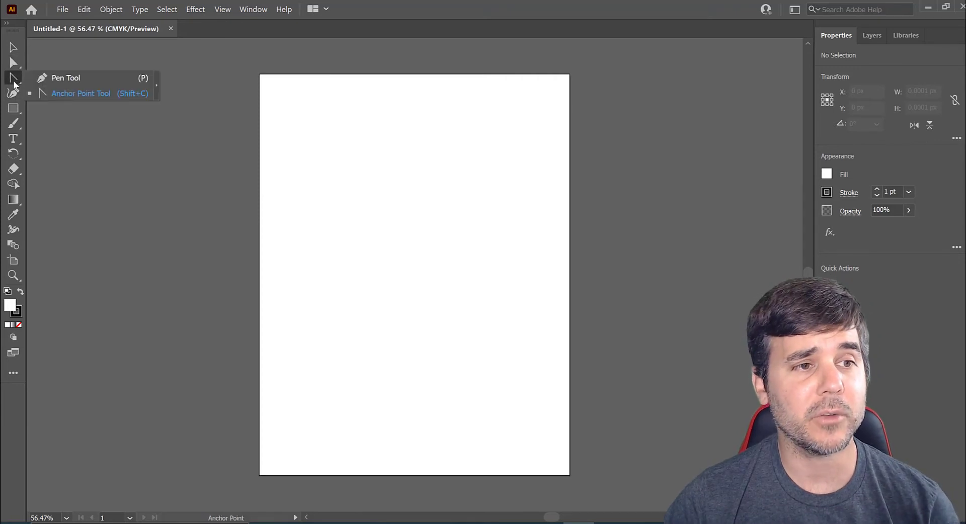
click(53, 78)
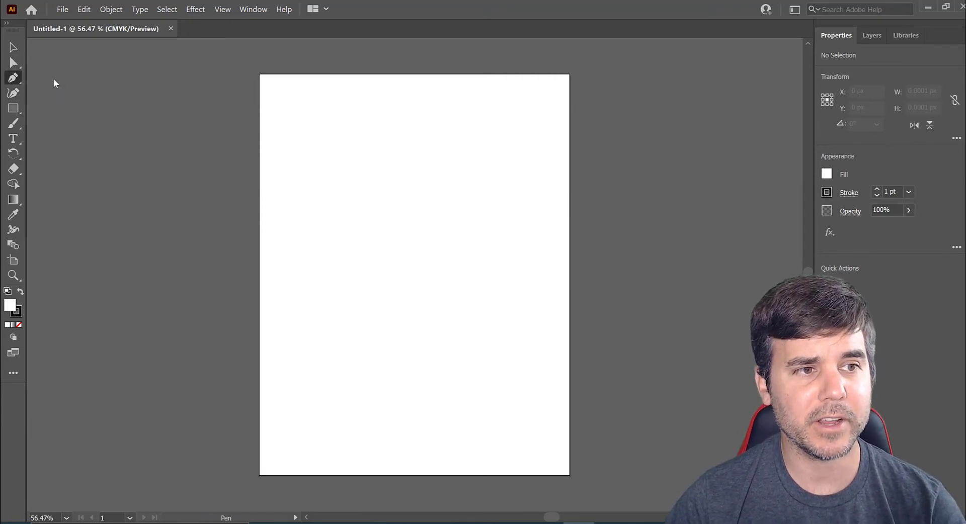
click(13, 48)
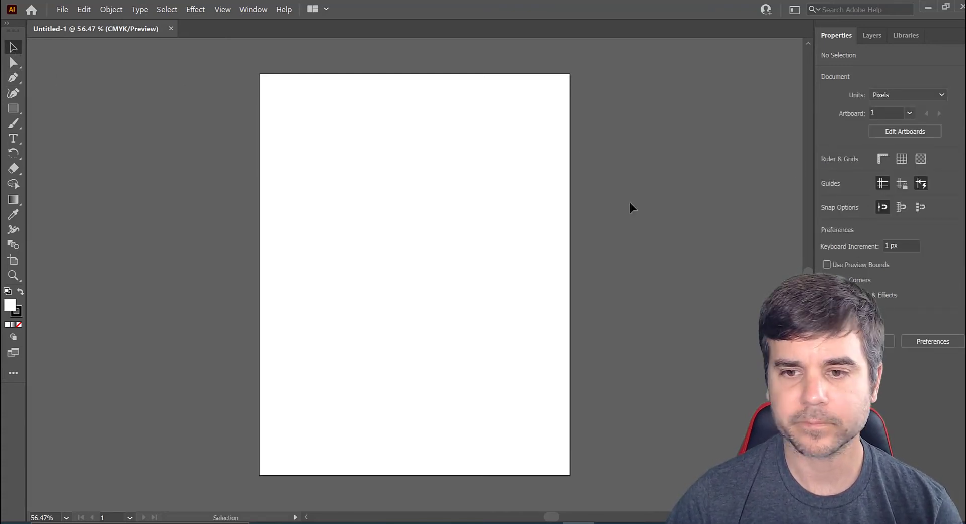
Step through the Rectangle, Paintbrush and Type tools to the Gradient tool.
click(13, 109)
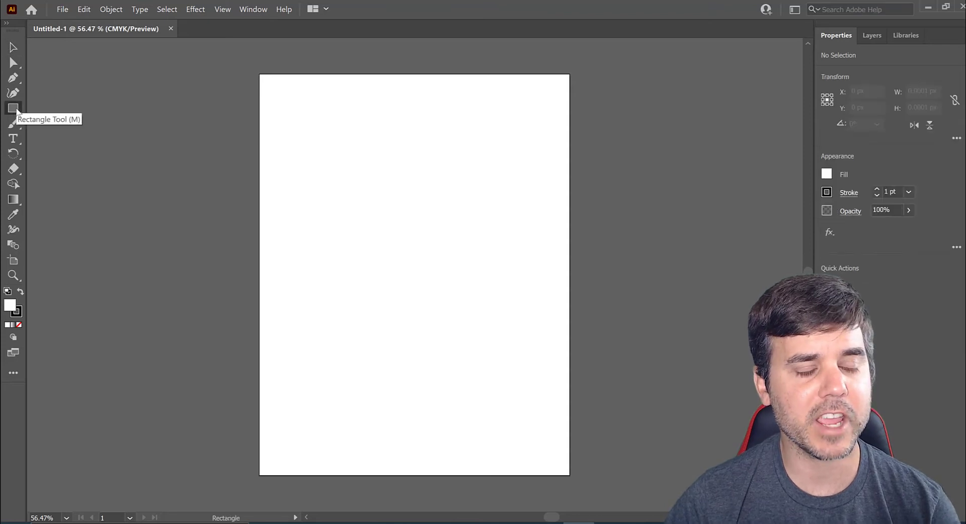
click(17, 124)
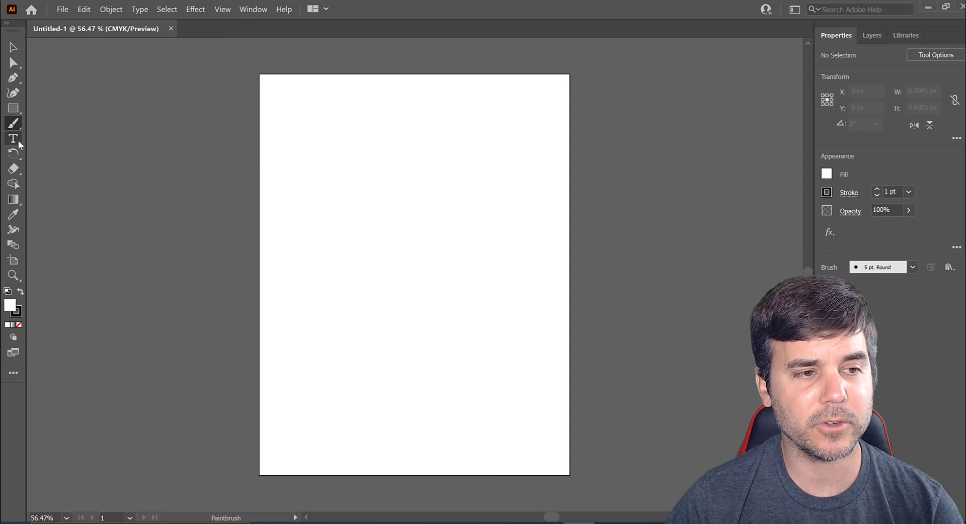
click(19, 145)
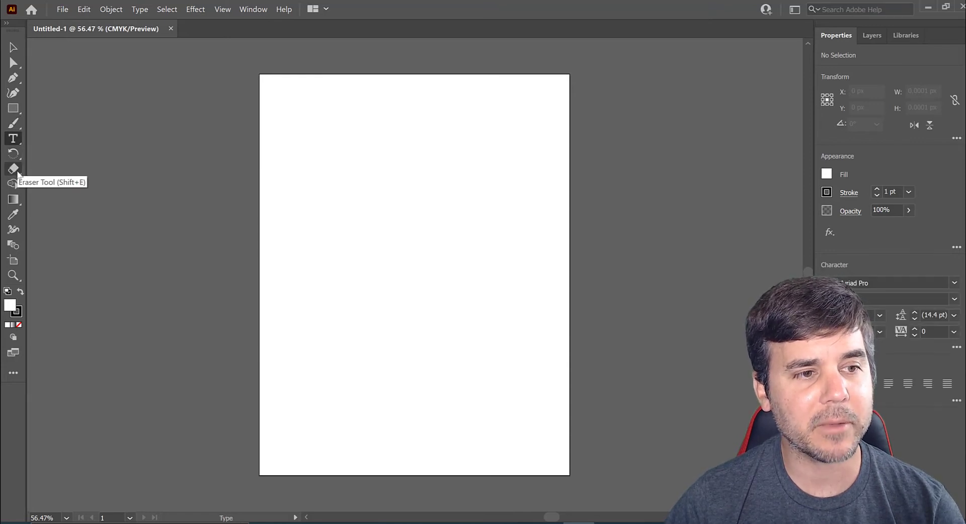
click(16, 202)
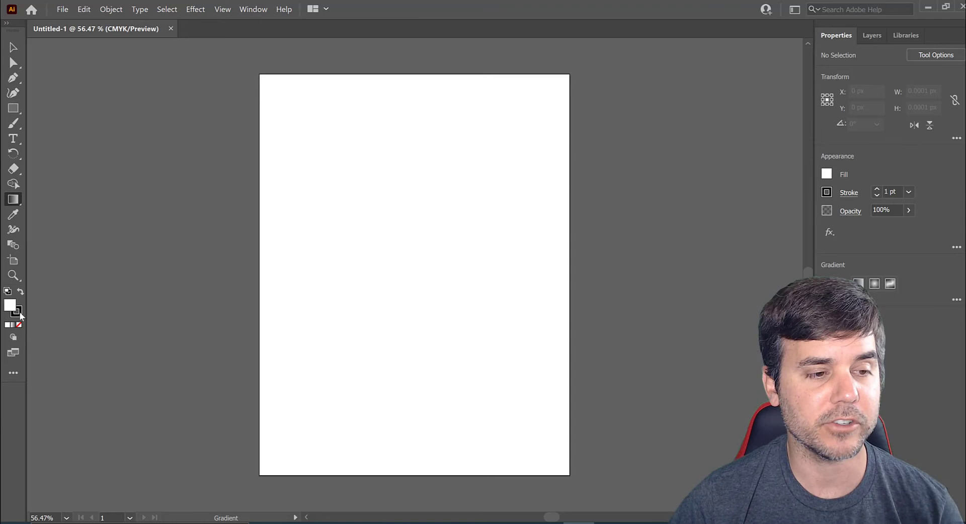
Swap fill and stroke colours back and forth, ending with white fill and black stroke.
click(22, 293)
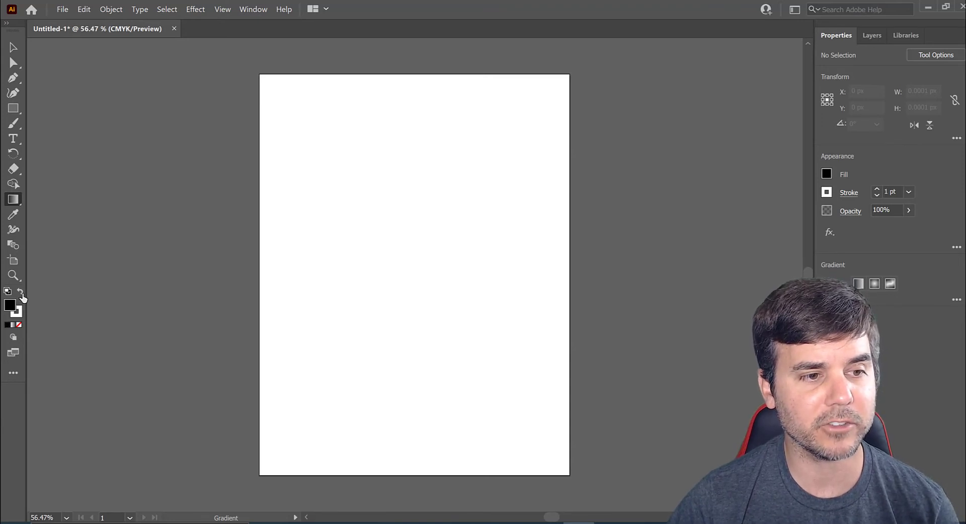
click(22, 292)
click(22, 293)
click(21, 293)
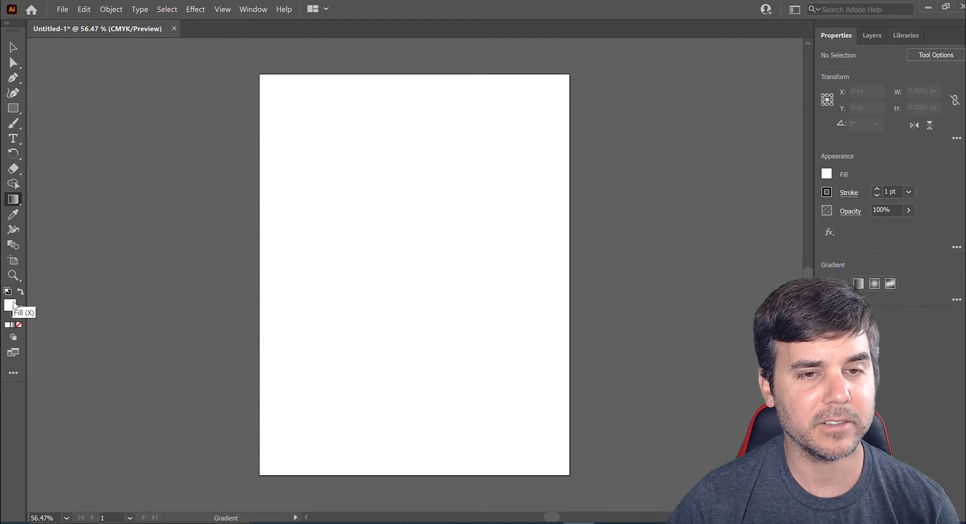
In the fill Color Picker, try red, green and mauve B564B3, reaching vivid magenta E249DE.
double_click(13, 305)
drag(453, 151, 377, 143)
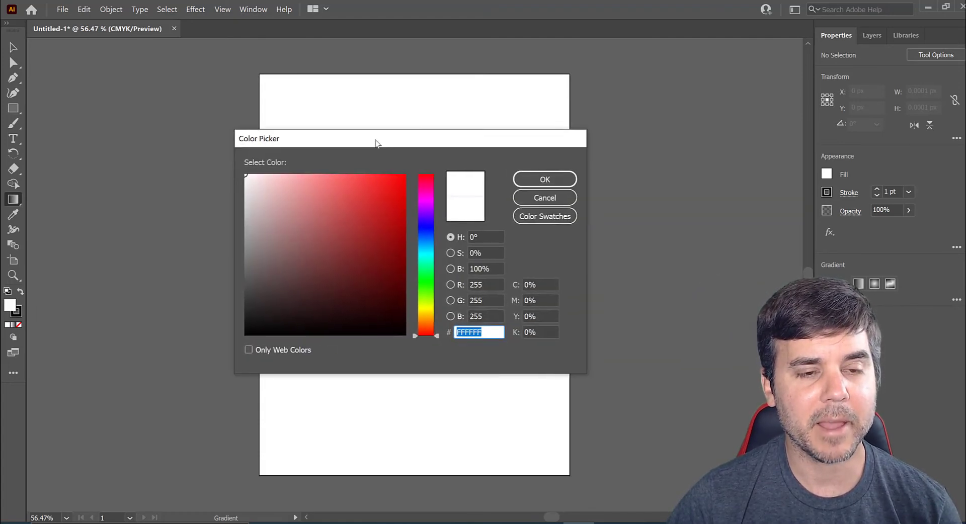
click(366, 196)
click(358, 250)
click(425, 275)
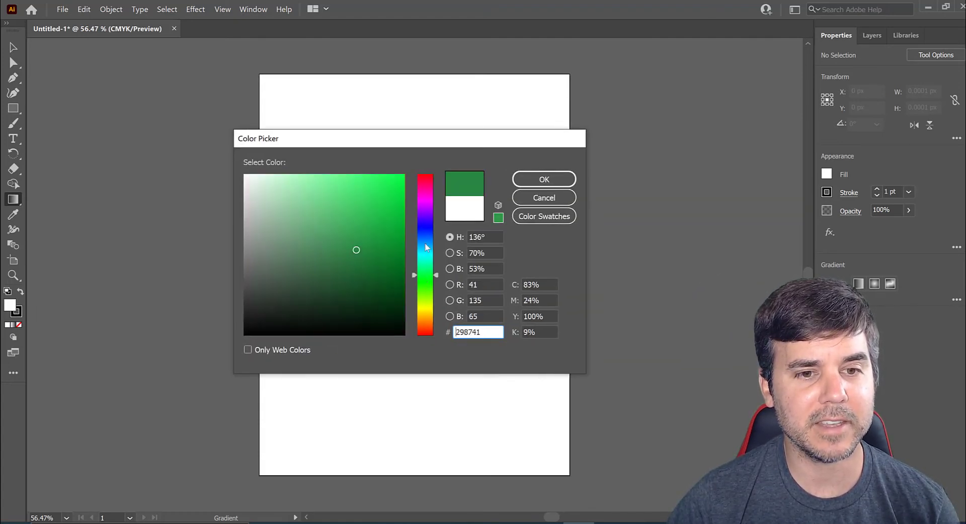
drag(425, 247, 425, 200)
click(352, 200)
click(383, 186)
click(316, 221)
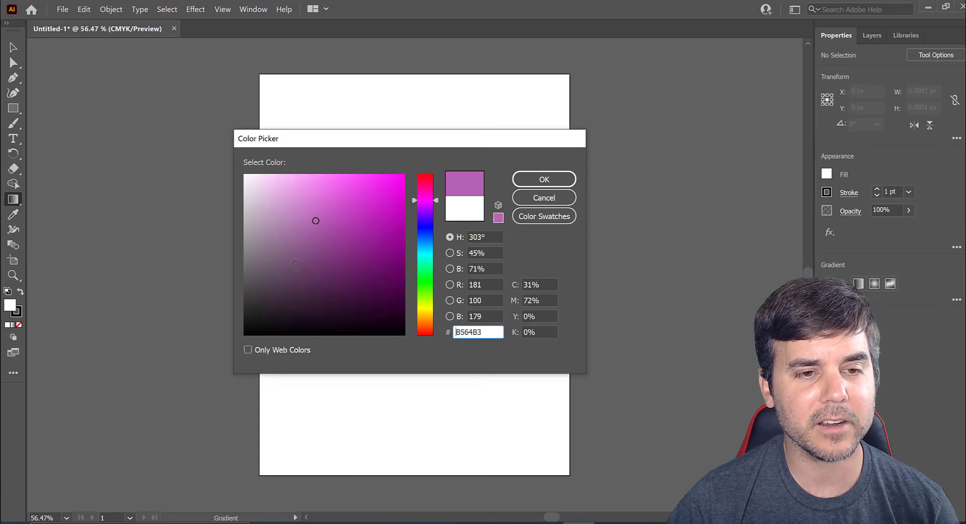
drag(296, 266, 353, 192)
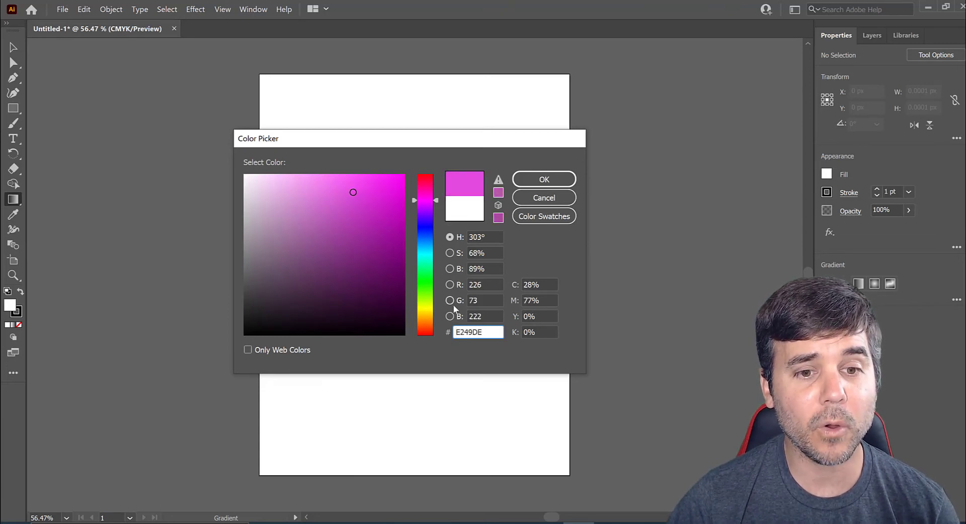
Check the hex value and swatches, try another purple, then cancel the Color Picker.
drag(491, 332, 456, 337)
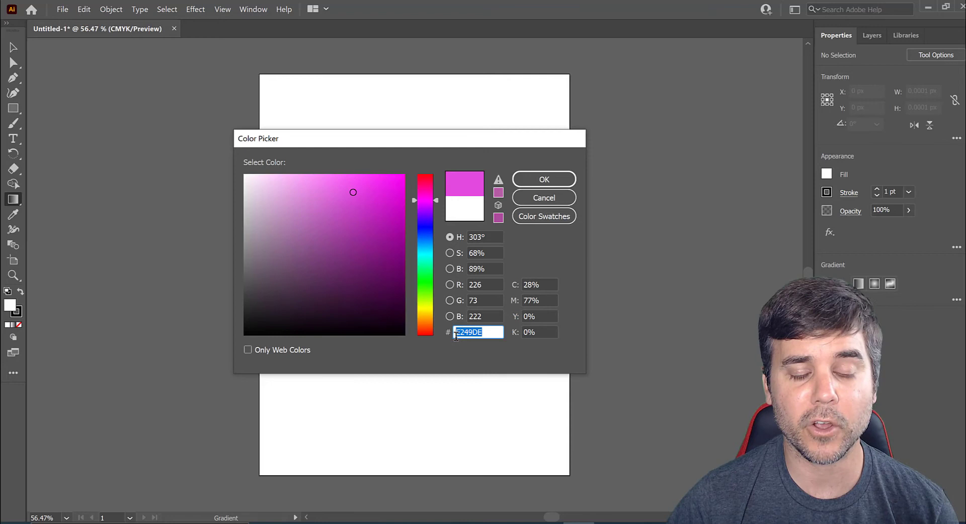
click(535, 217)
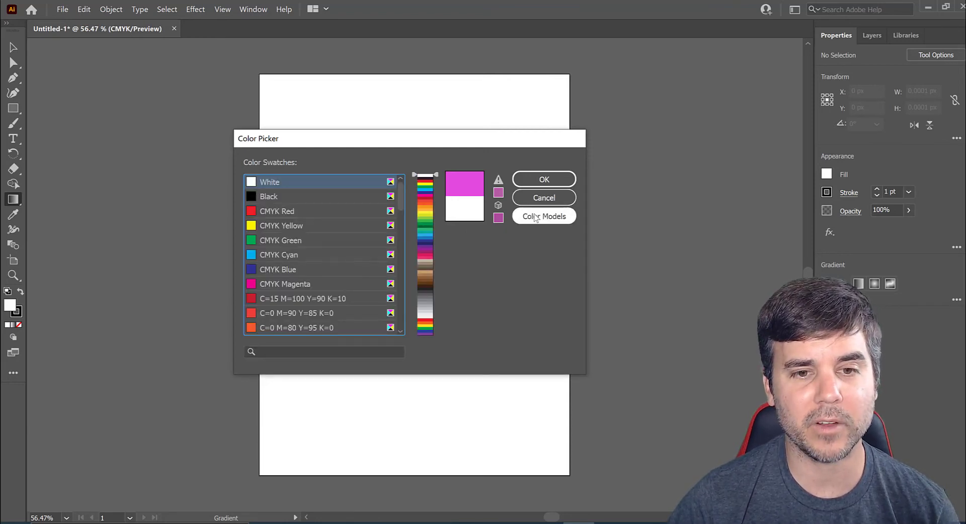
click(535, 216)
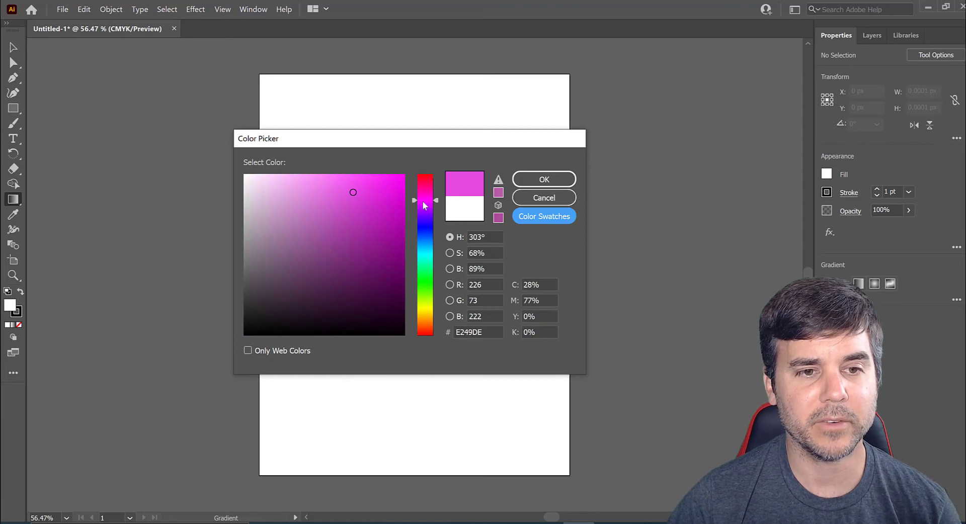
drag(366, 261, 281, 269)
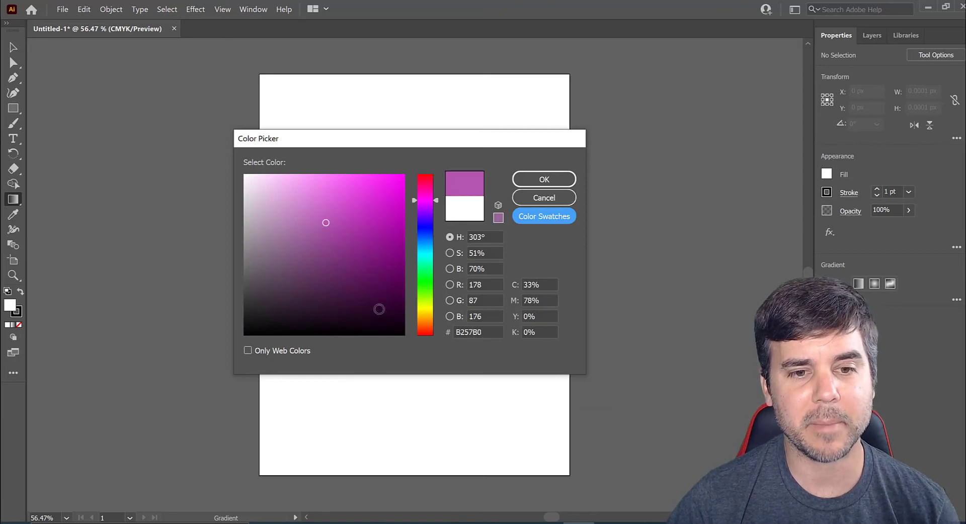
double_click(479, 328)
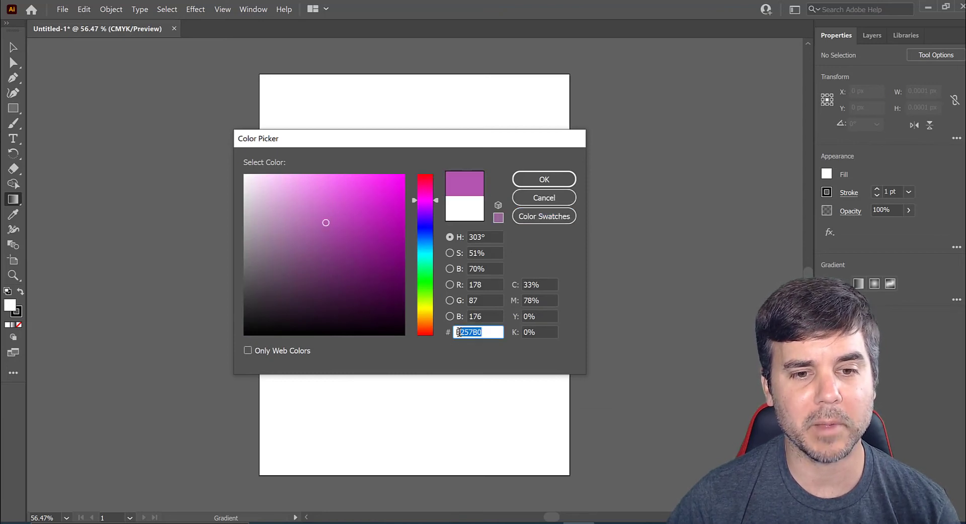
click(540, 197)
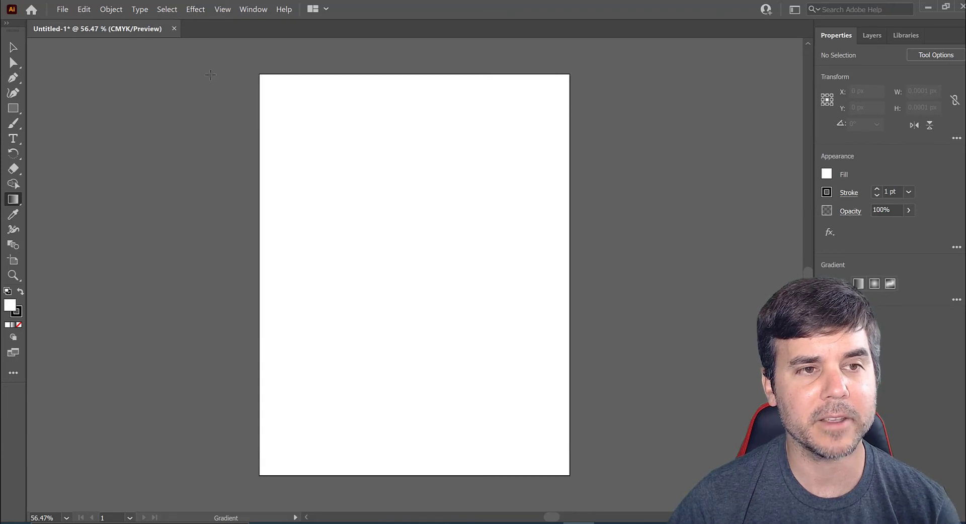
click(63, 9)
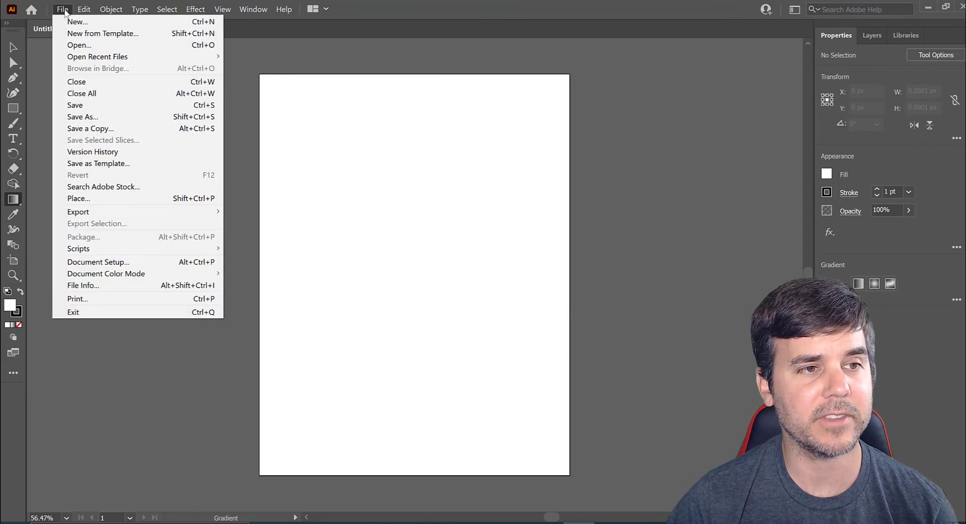
mouse_move(82, 11)
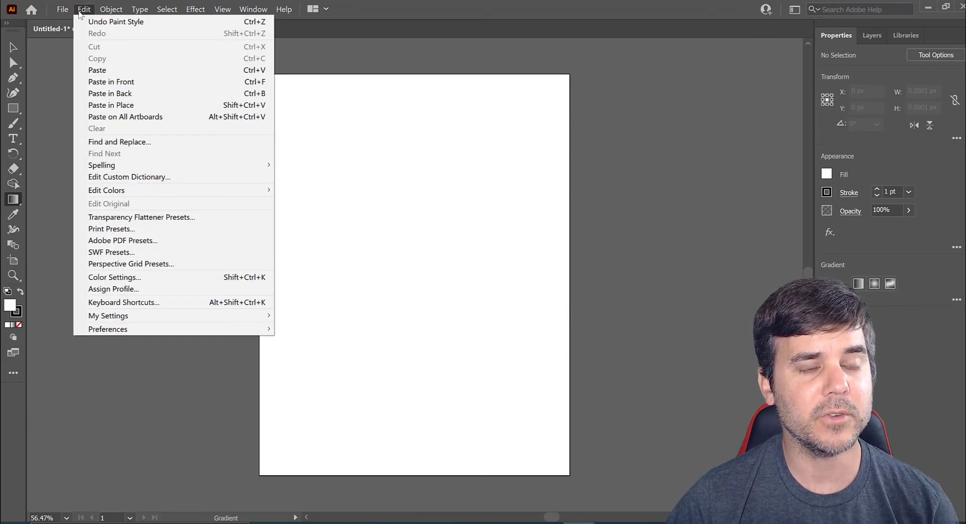
mouse_move(118, 13)
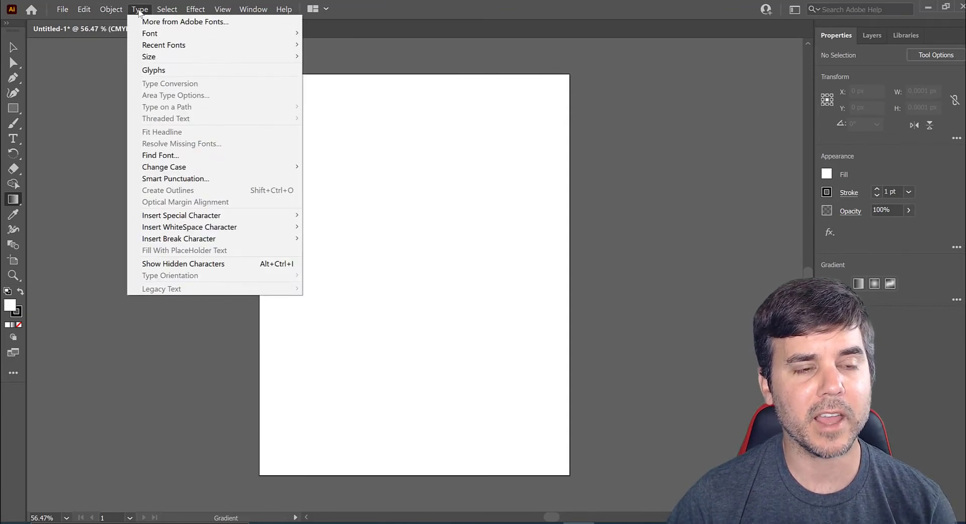
mouse_move(169, 10)
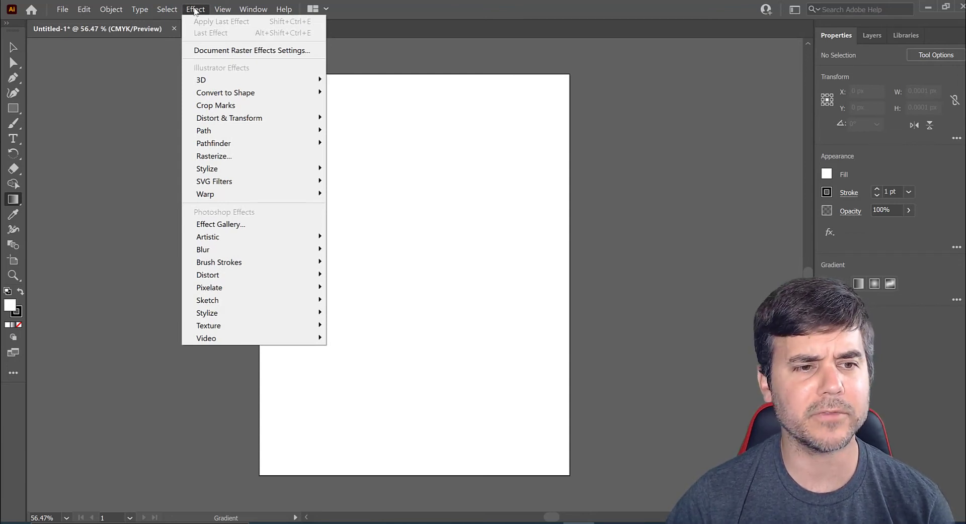
mouse_move(226, 13)
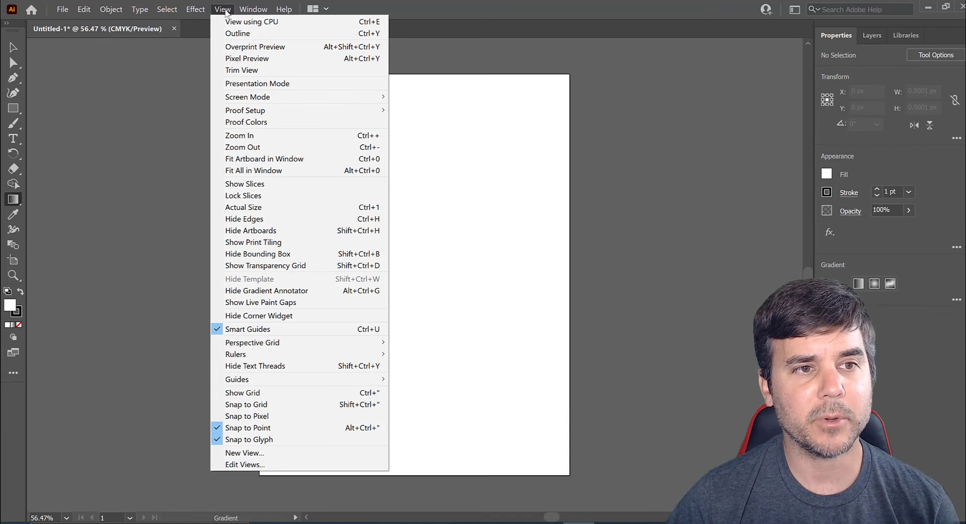
click(223, 9)
click(223, 10)
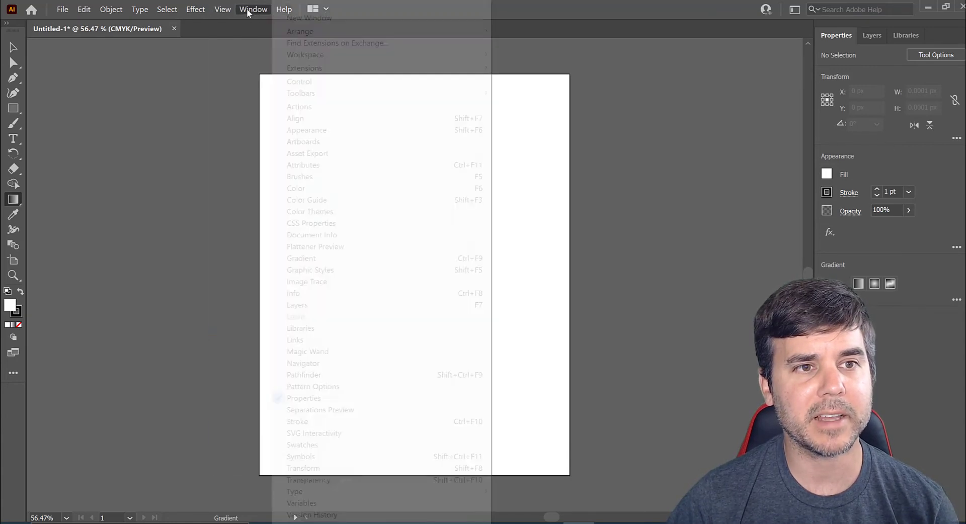
mouse_move(251, 12)
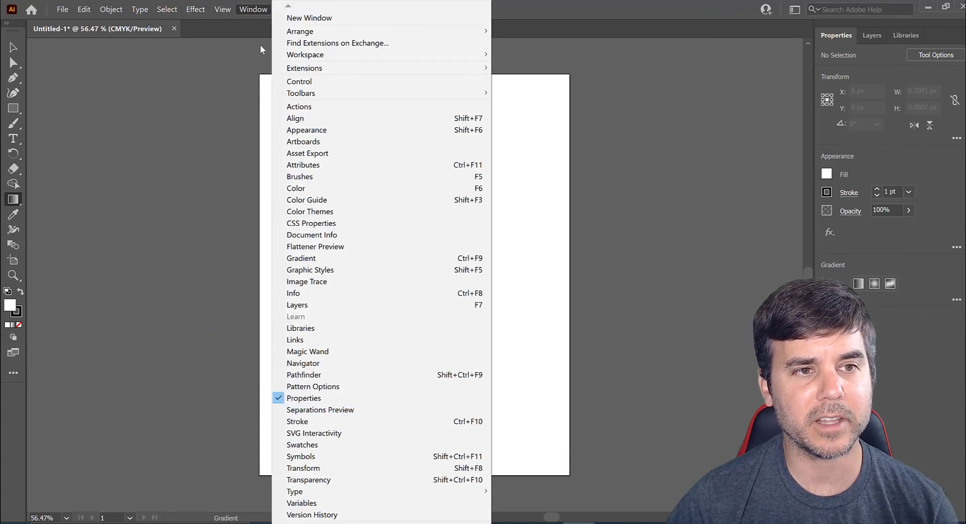
click(219, 12)
click(220, 12)
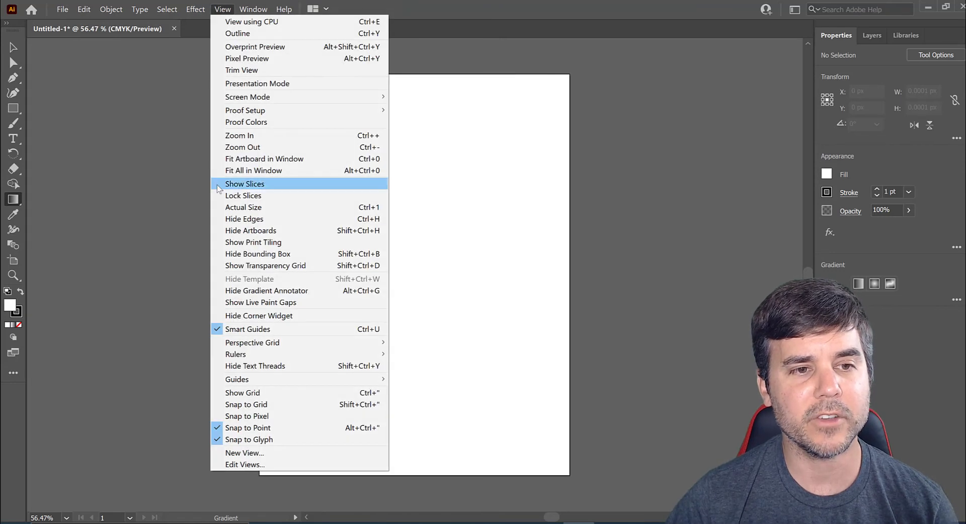
click(417, 222)
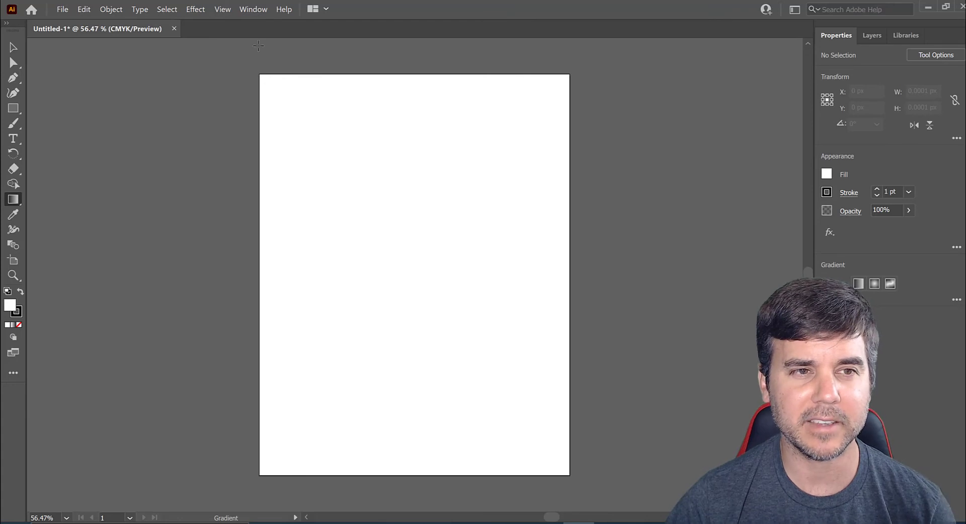
click(252, 10)
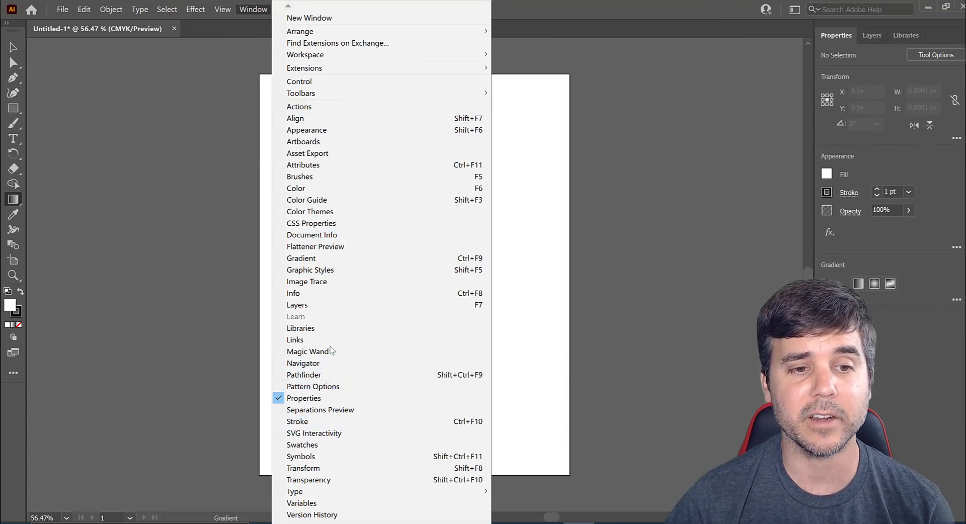
click(327, 284)
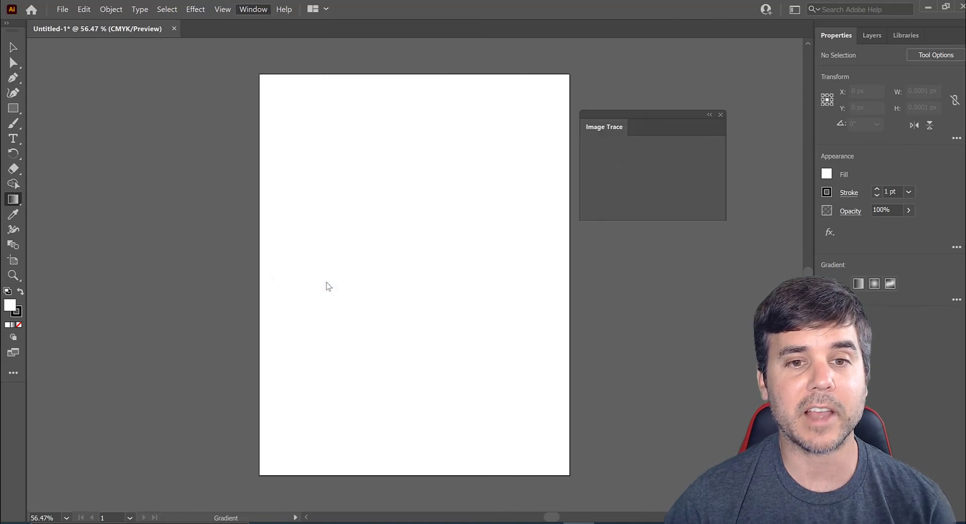
drag(645, 113, 545, 113)
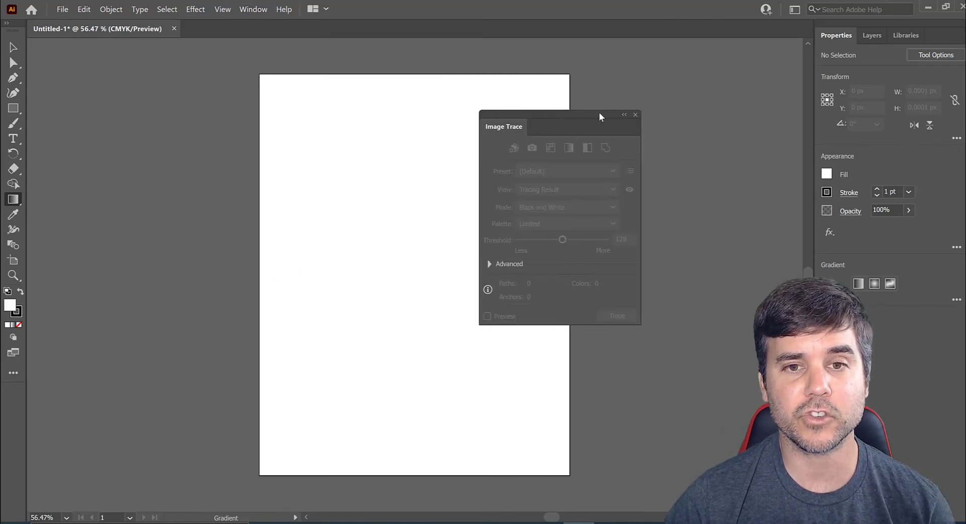
click(633, 115)
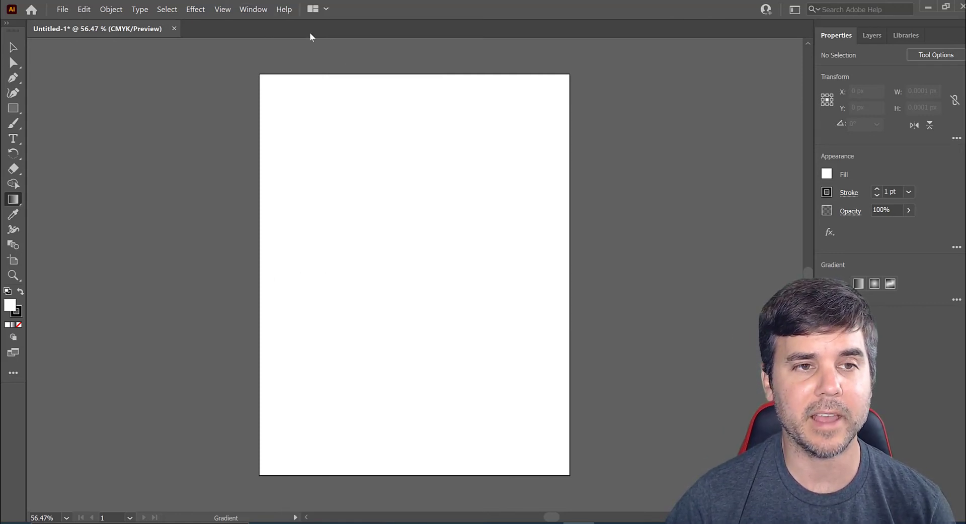
click(284, 10)
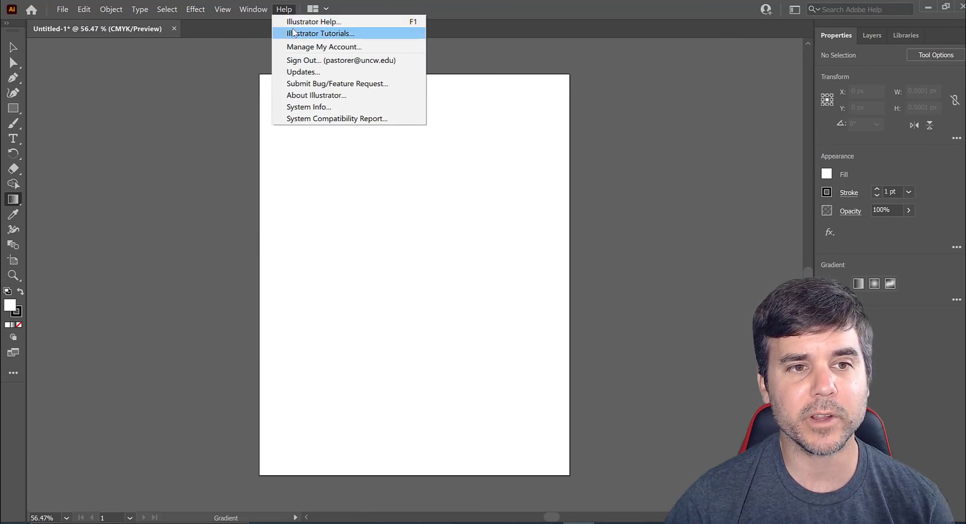
click(283, 10)
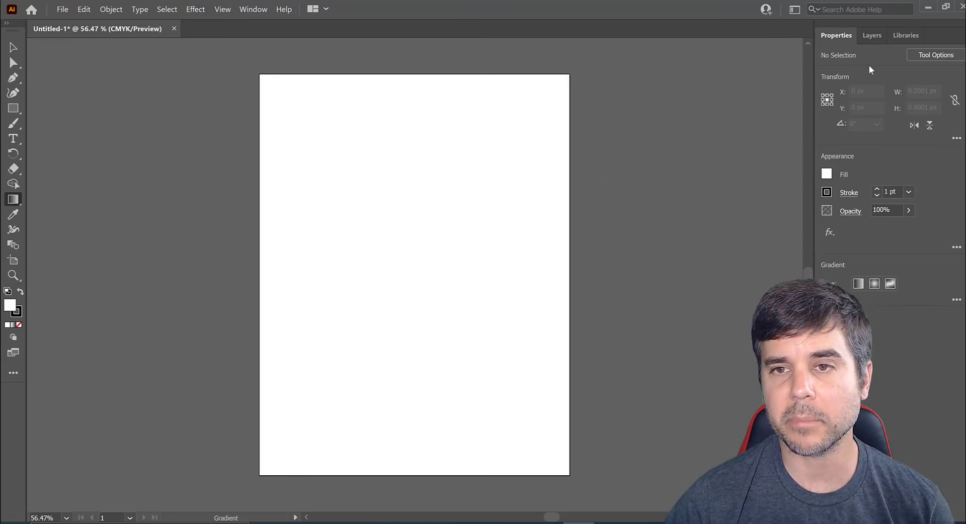
click(871, 34)
click(899, 35)
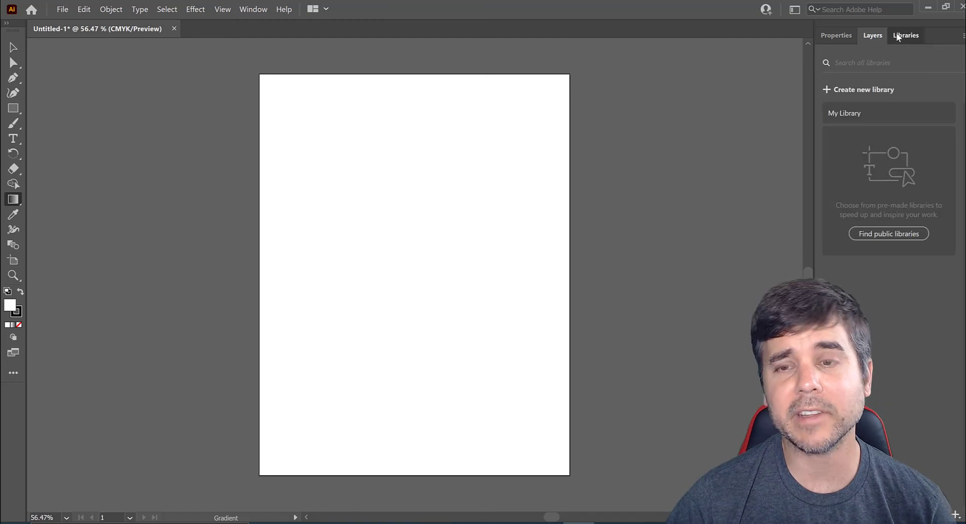
click(871, 35)
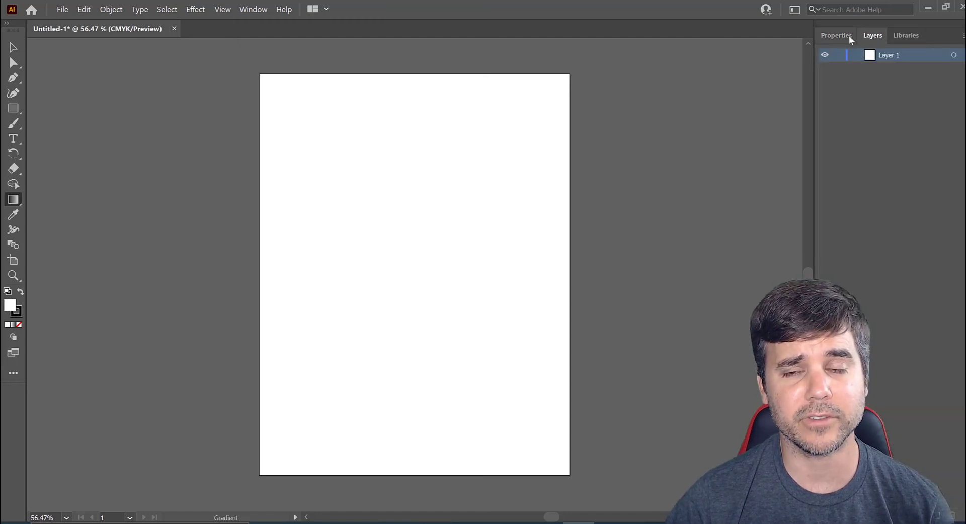
click(849, 35)
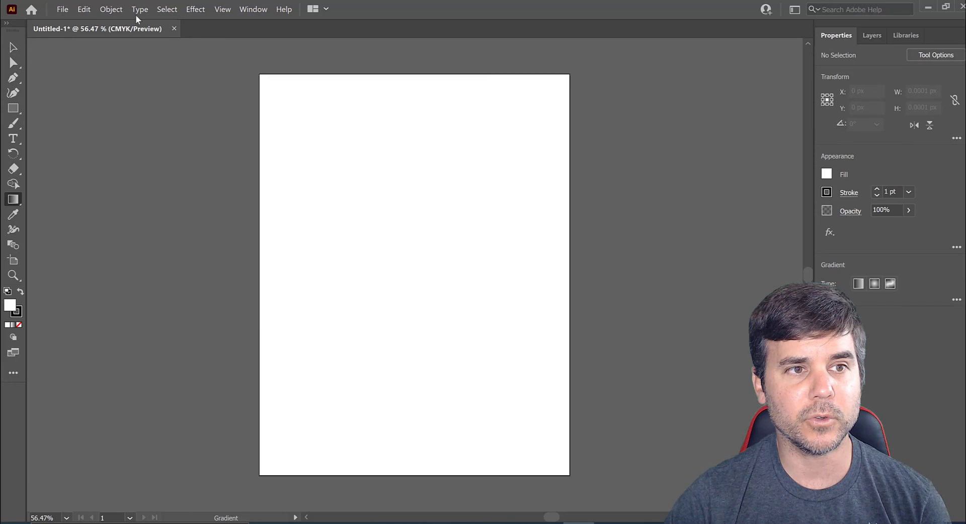
click(161, 11)
click(161, 11)
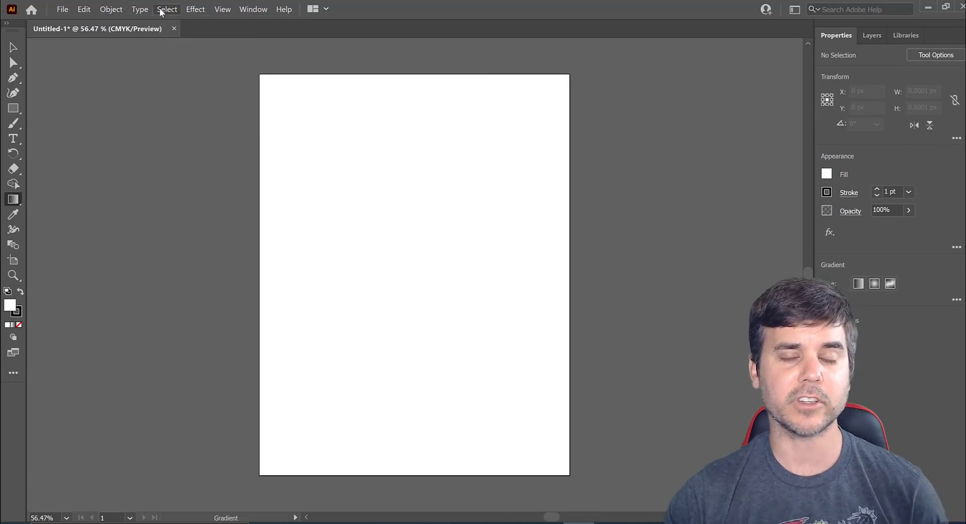